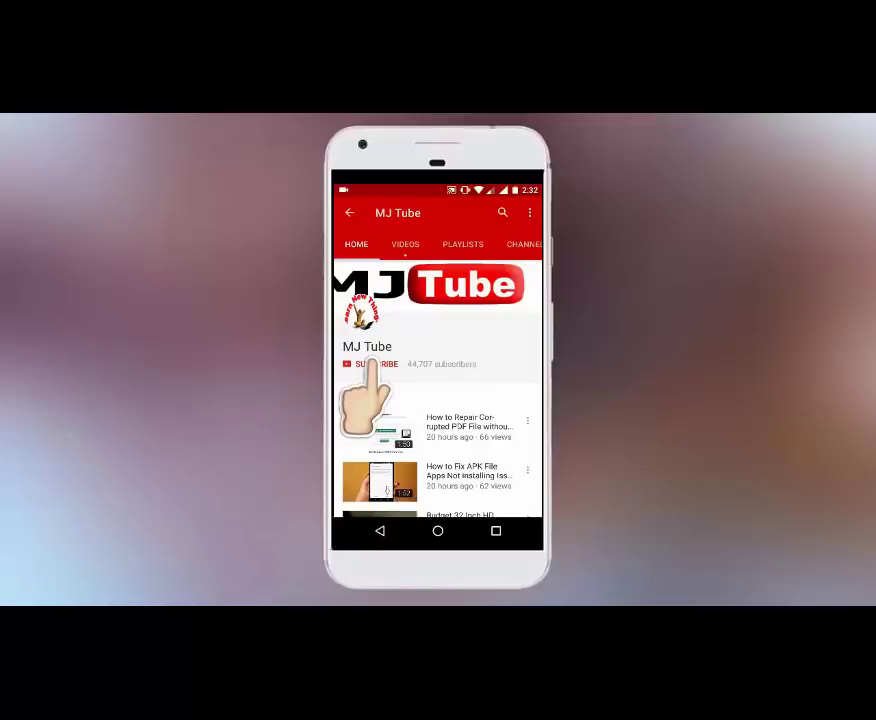
pyautogui.click(372, 364)
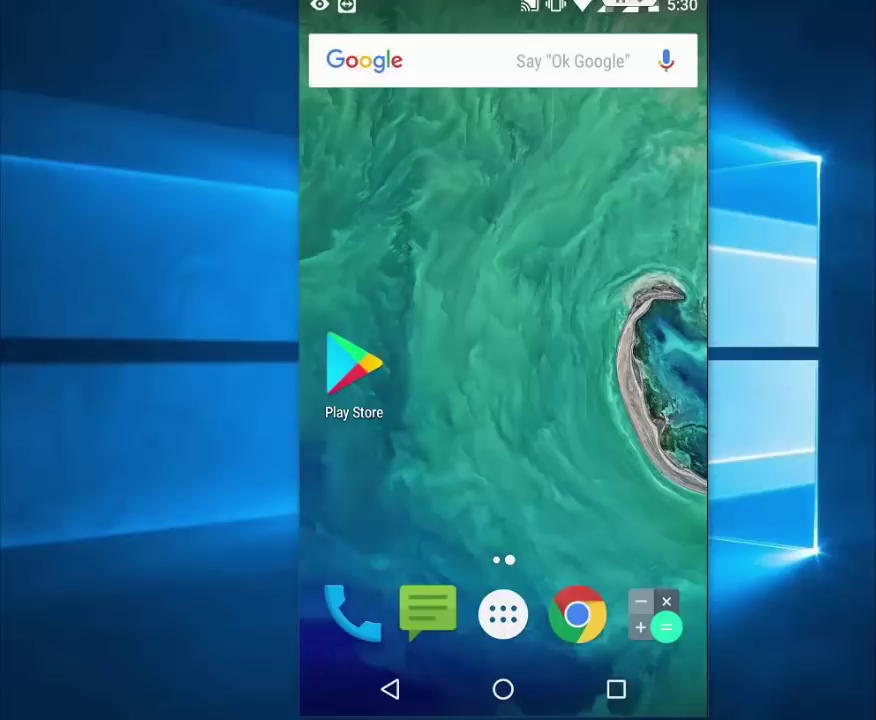
# Open the Accounts page in the phone's Settings
pyautogui.click(503, 614)
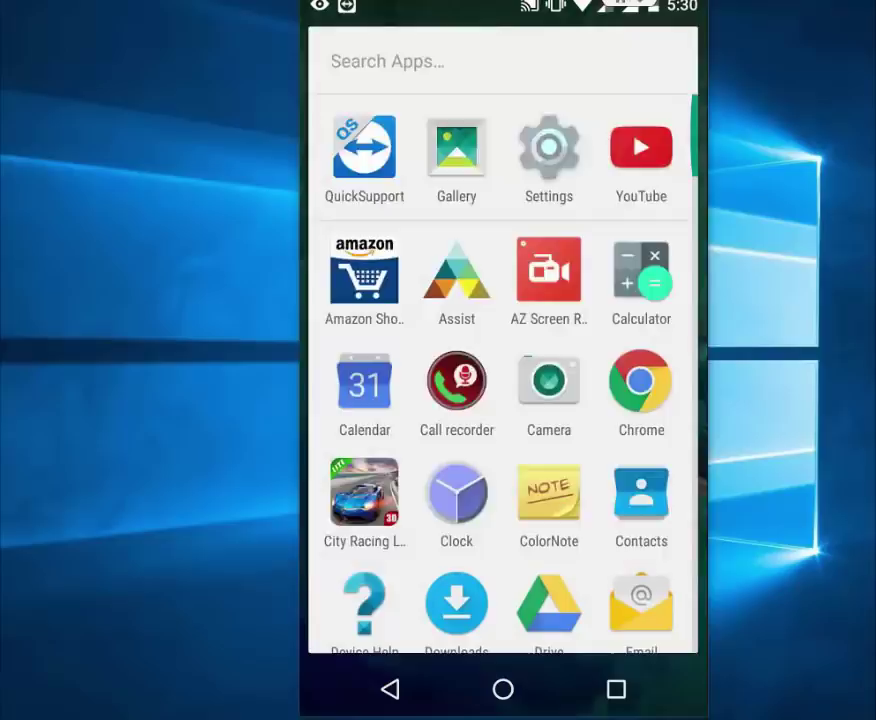
pyautogui.click(549, 160)
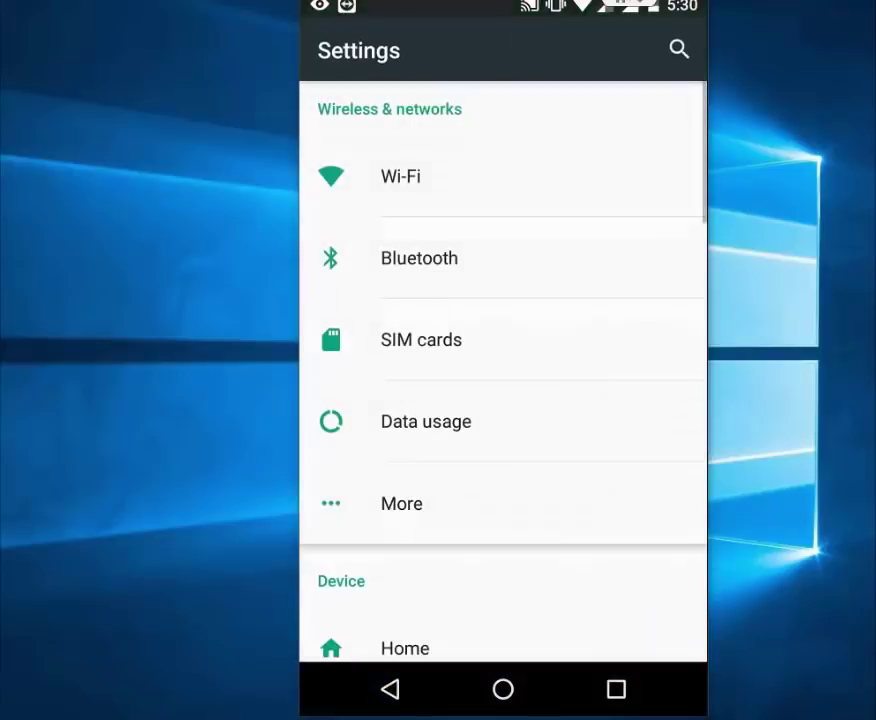
pyautogui.scroll(-10, 503, 370)
pyautogui.scroll(-10, 503, 370)
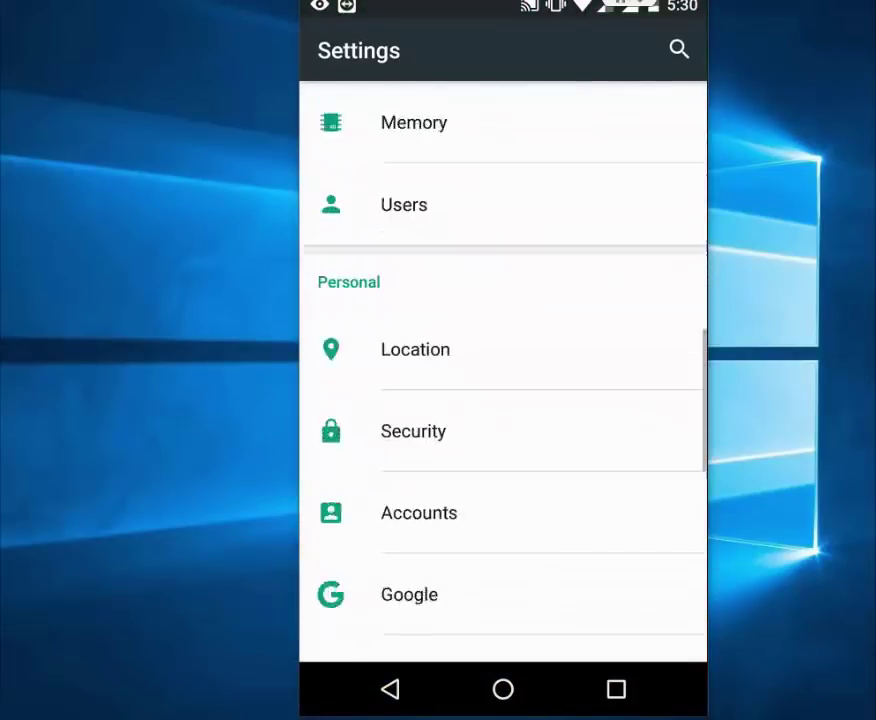
pyautogui.scroll(-5, 503, 370)
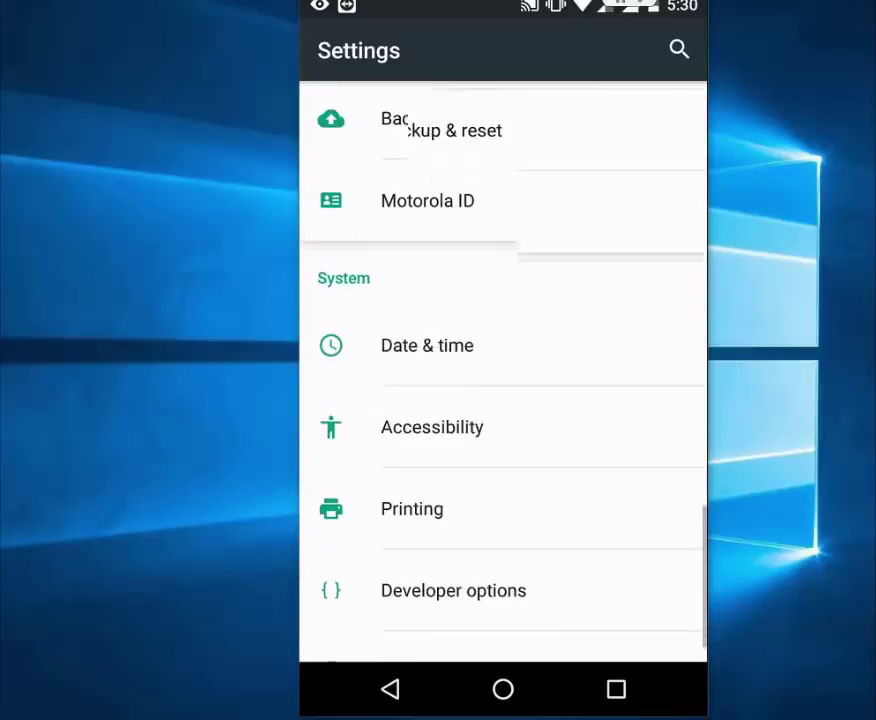
pyautogui.scroll(3, 503, 370)
pyautogui.scroll(5, 503, 370)
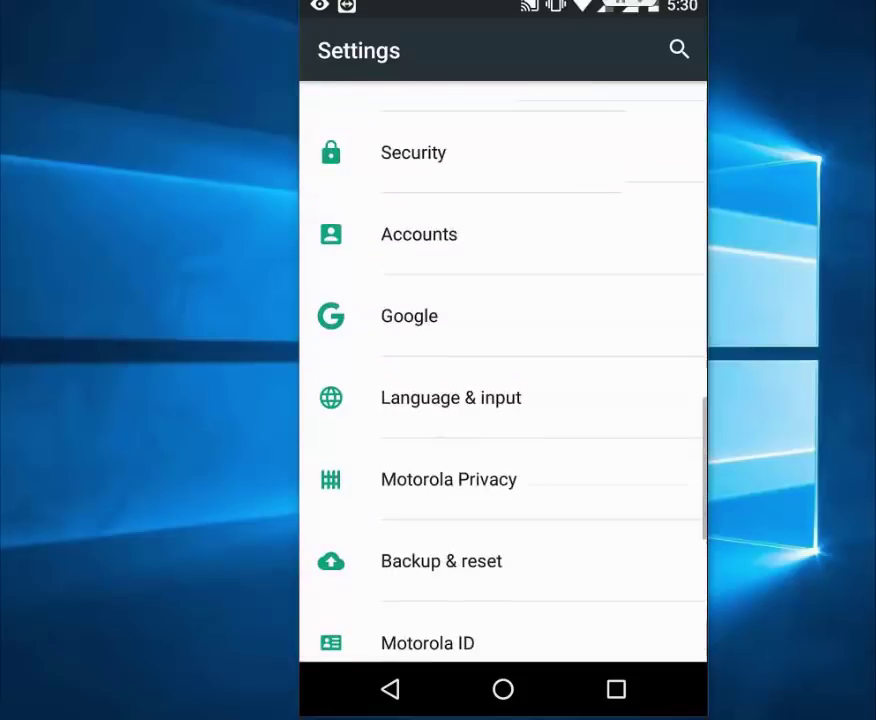
pyautogui.click(416, 487)
pyautogui.click(416, 487)
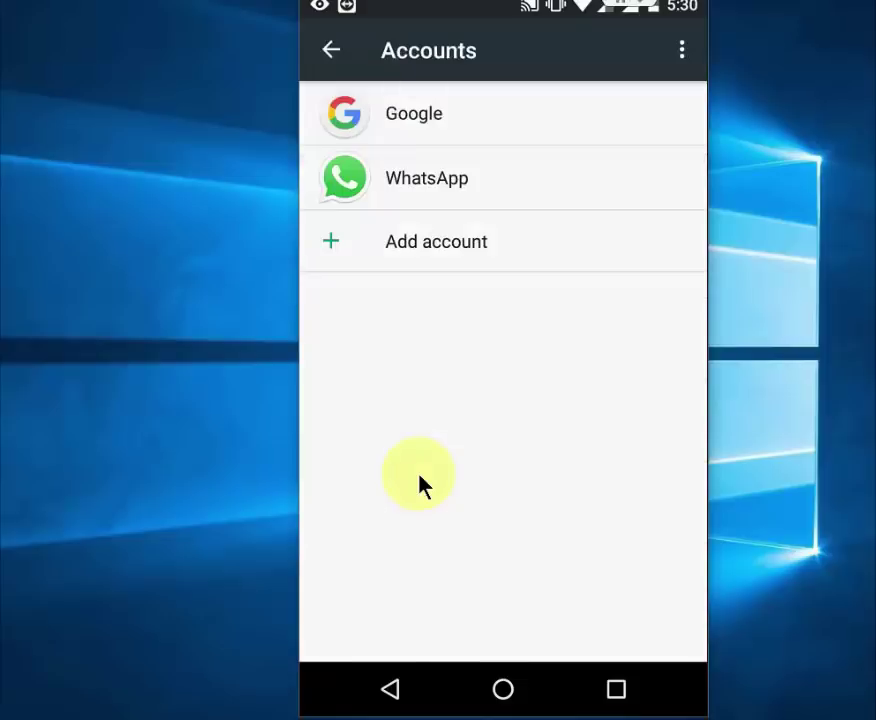
# Bring up the account removal confirmation for the first Google account, dismiss it and return to the main Settings list
pyautogui.click(534, 123)
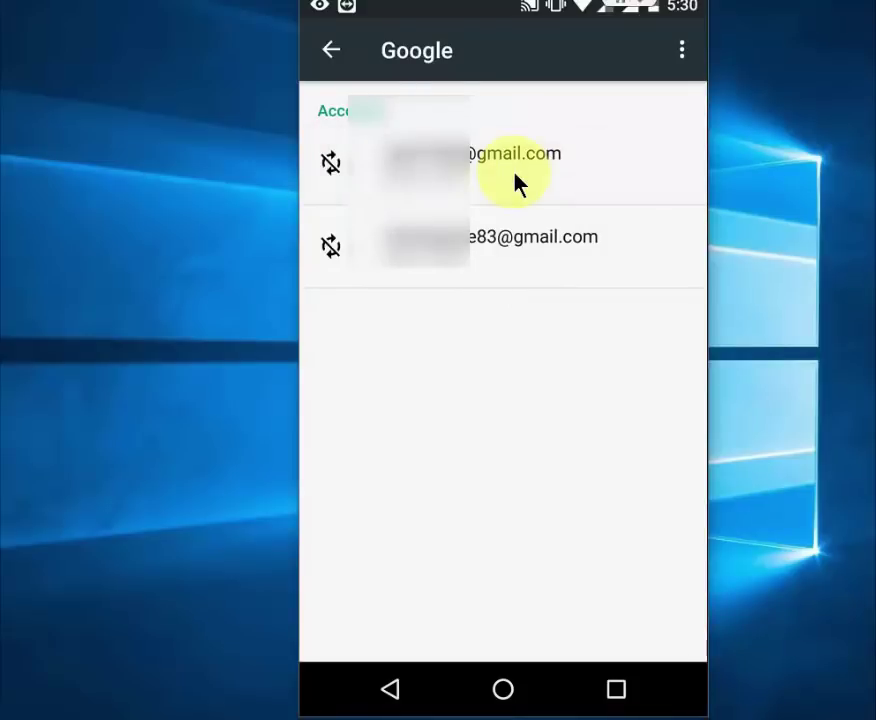
pyautogui.click(517, 183)
pyautogui.click(686, 58)
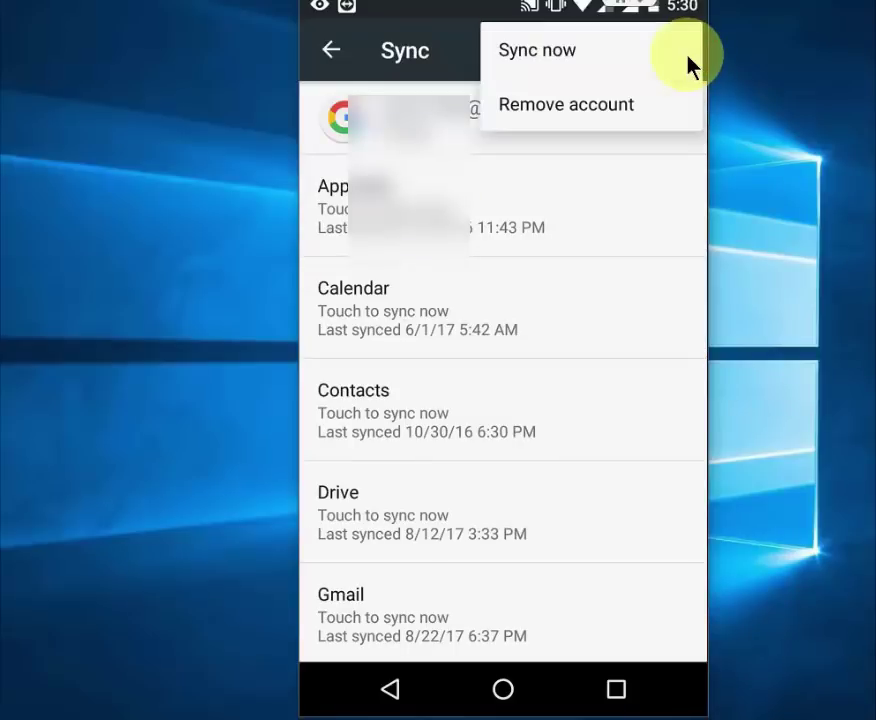
pyautogui.click(590, 118)
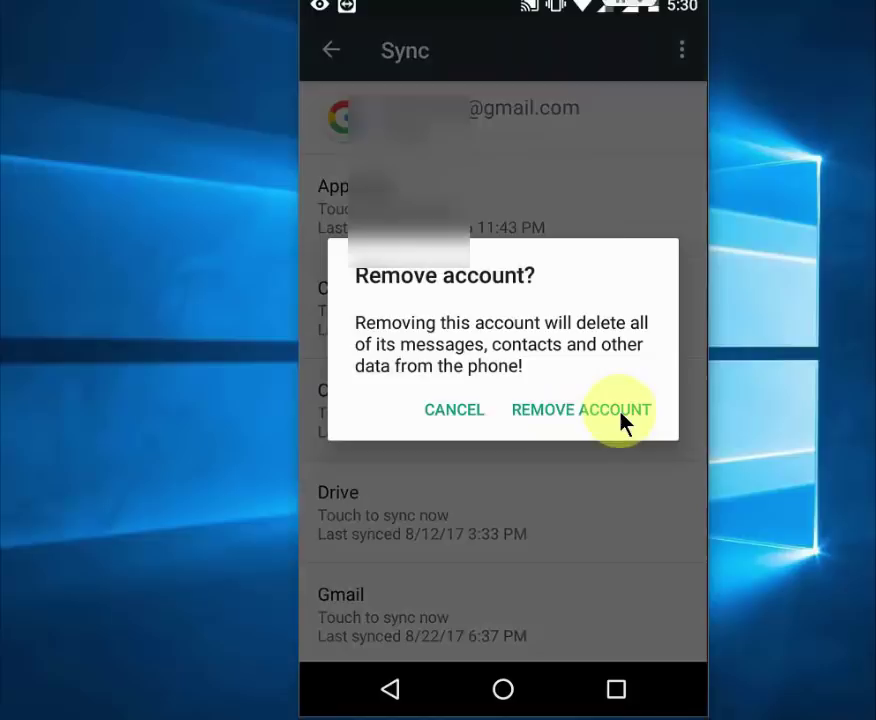
pyautogui.click(612, 410)
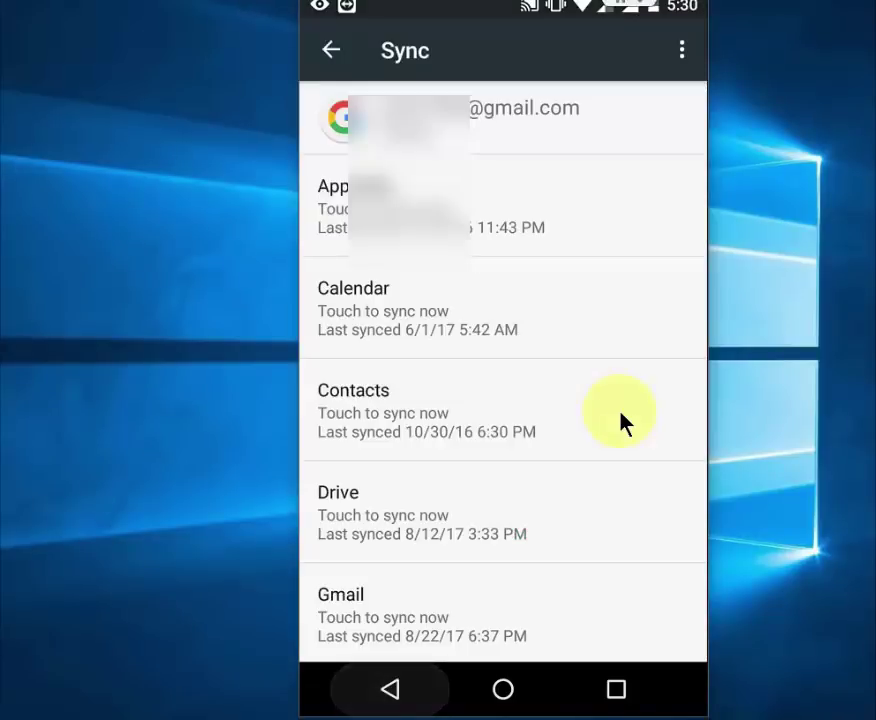
pyautogui.rightClick(621, 420)
pyautogui.rightClick(621, 420)
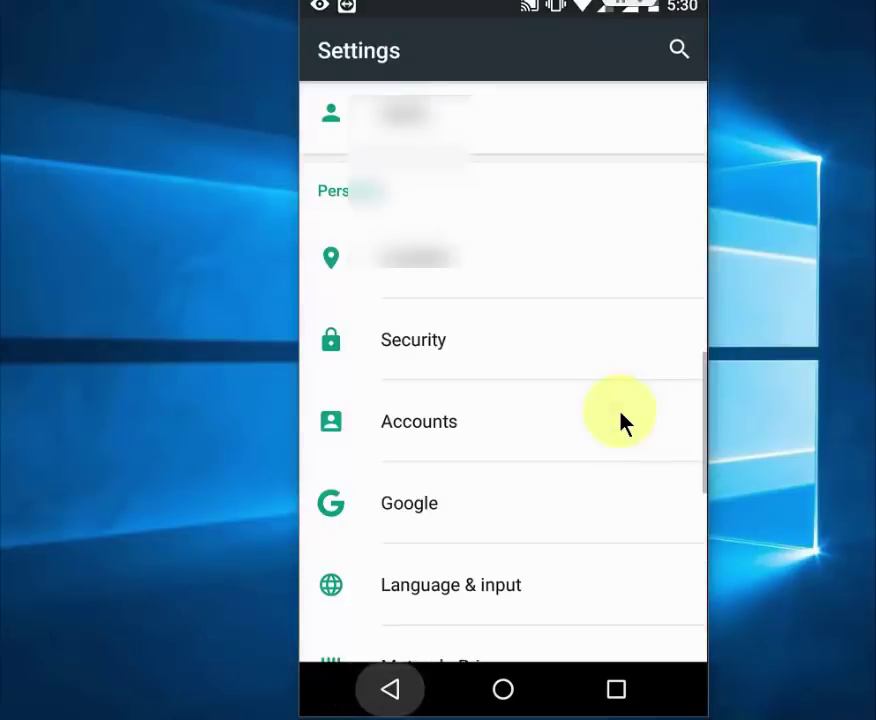
pyautogui.rightClick(621, 420)
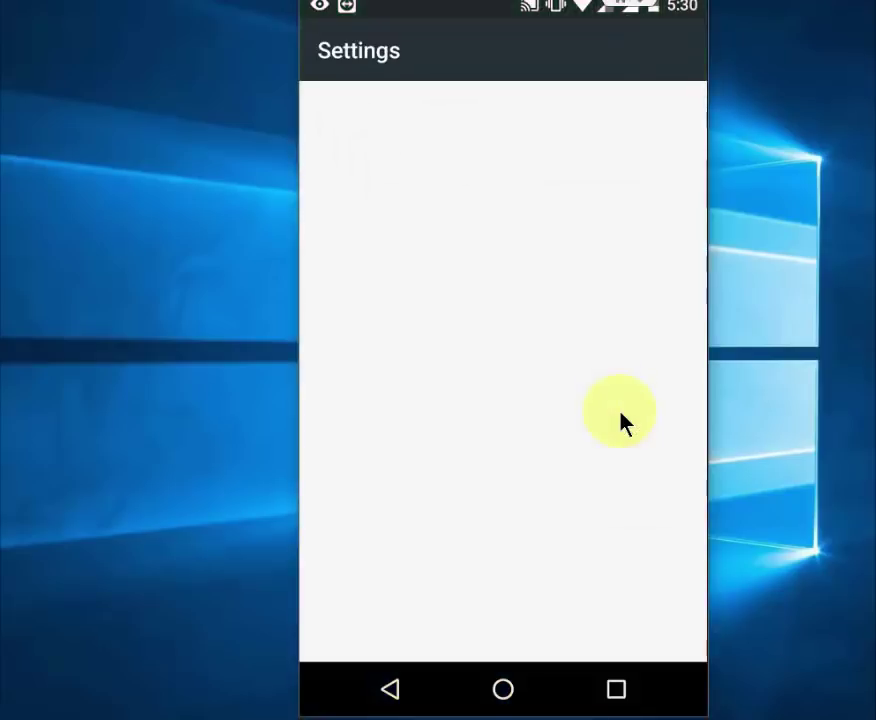
# Open the storage details of Google Play Store from the list of all installed apps
pyautogui.scroll(-5, 621, 420)
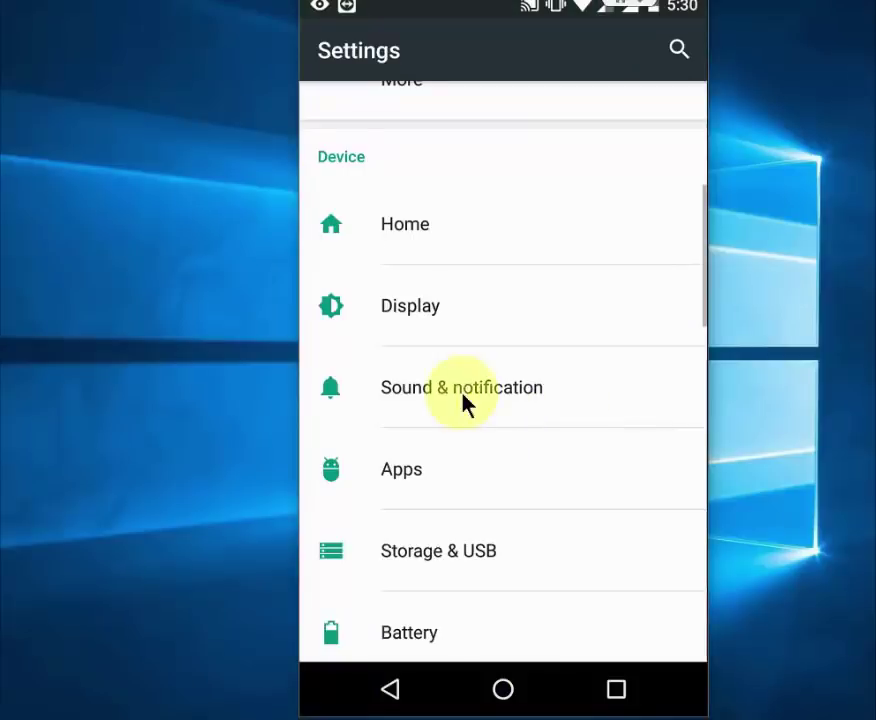
pyautogui.click(430, 470)
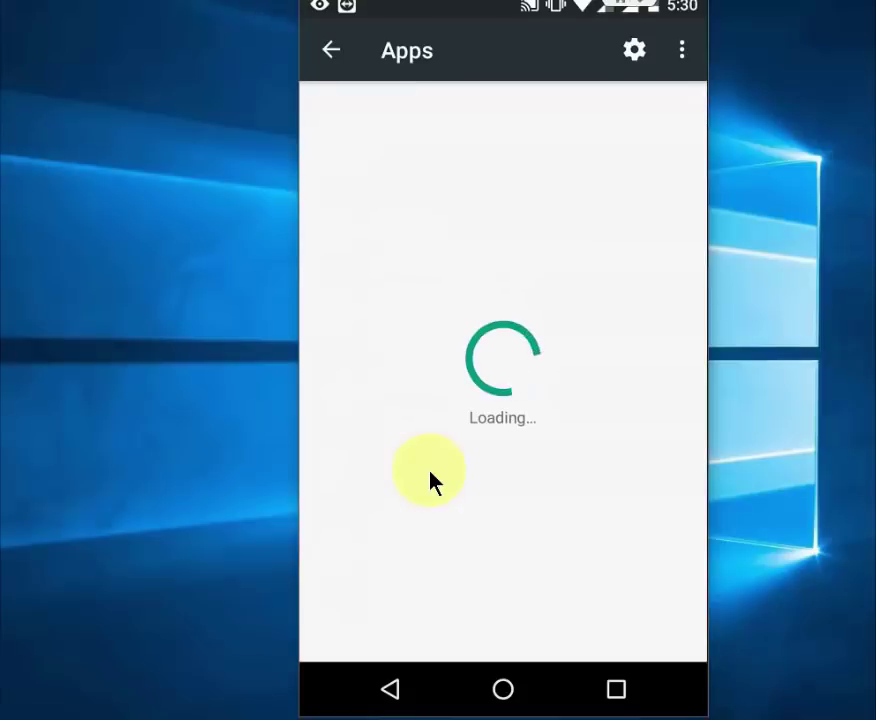
pyautogui.scroll(-15, 430, 480)
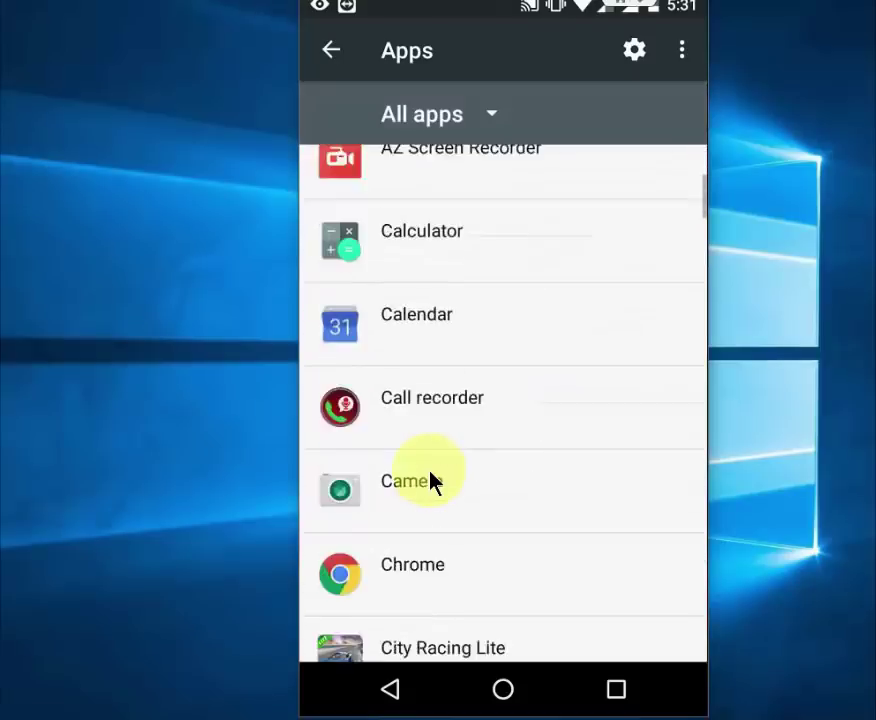
pyautogui.scroll(-6, 430, 480)
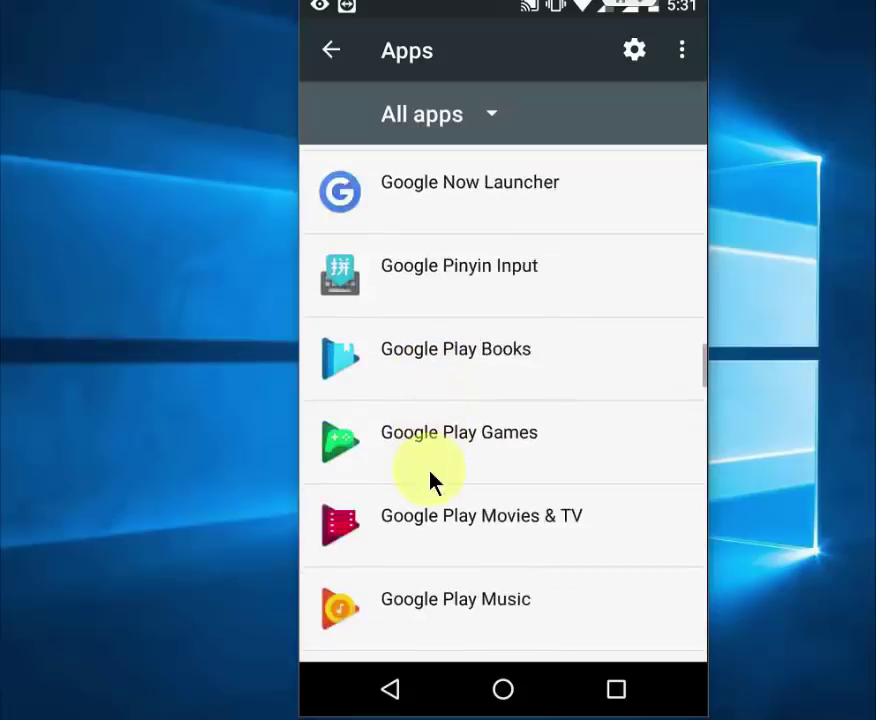
pyautogui.scroll(-3, 430, 480)
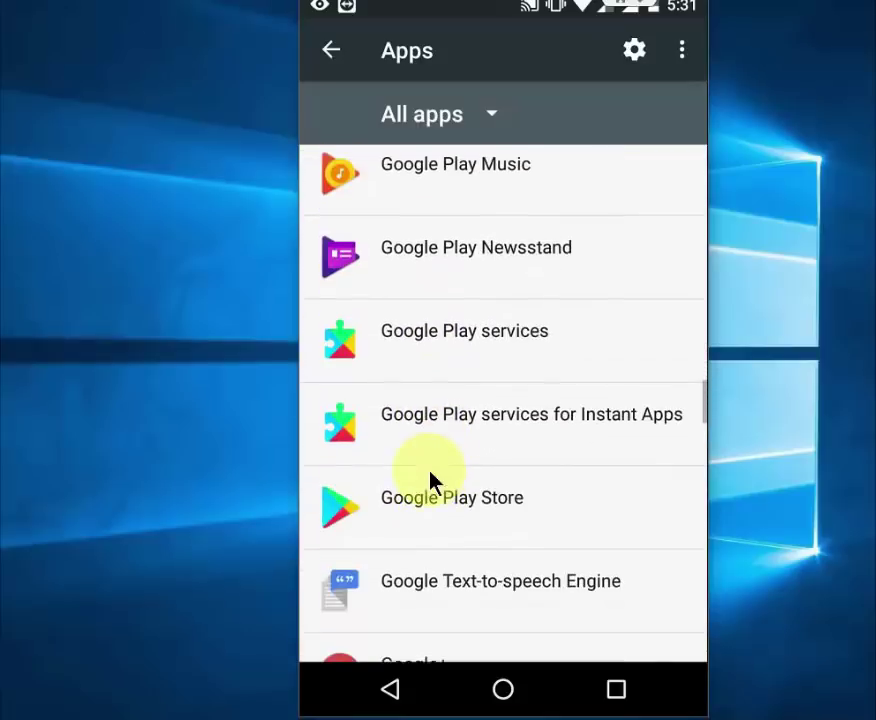
pyautogui.click(485, 508)
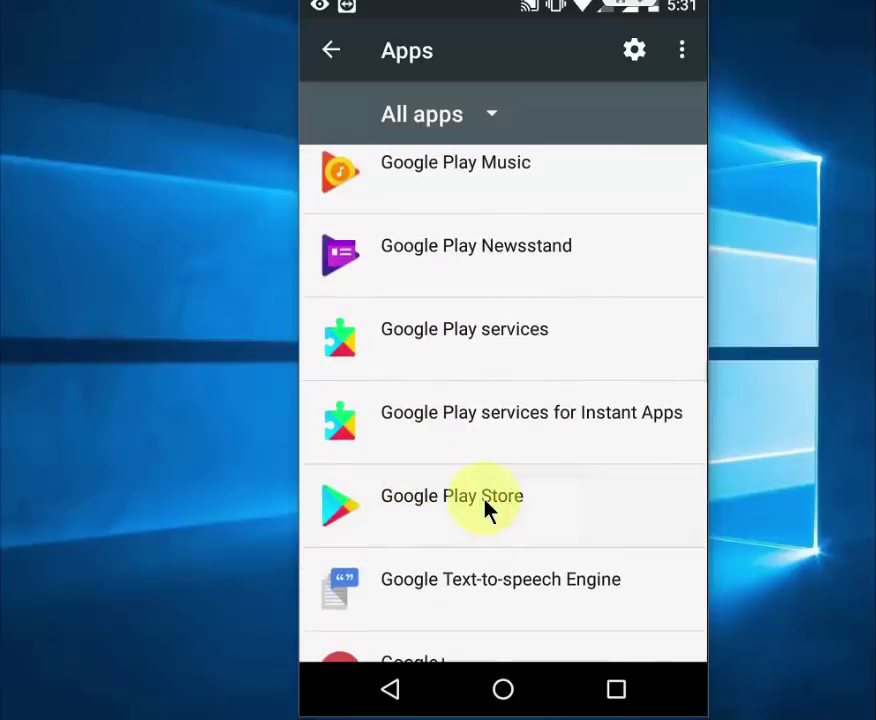
pyautogui.click(485, 508)
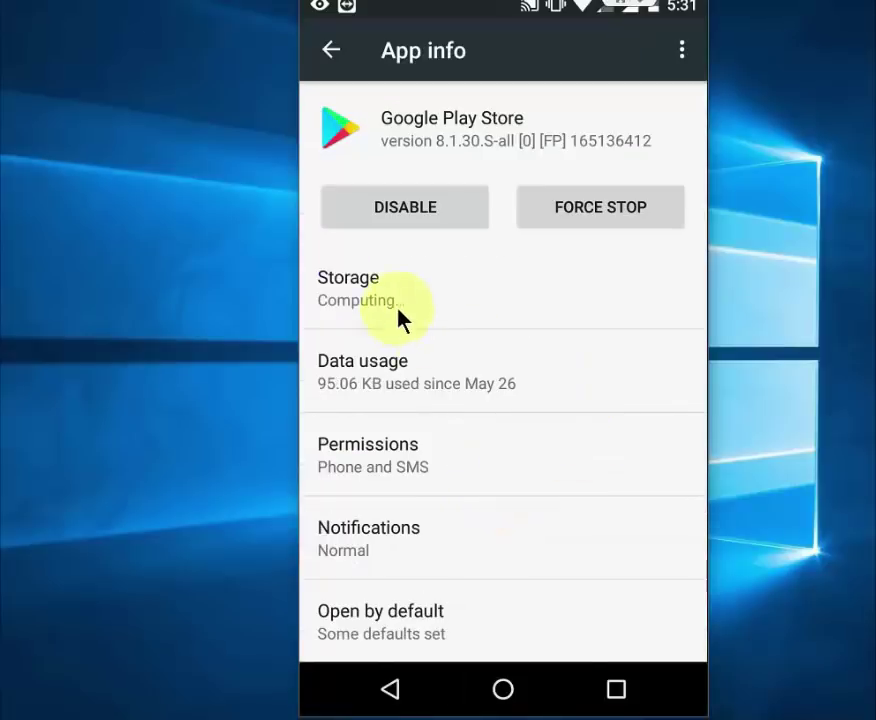
pyautogui.click(430, 305)
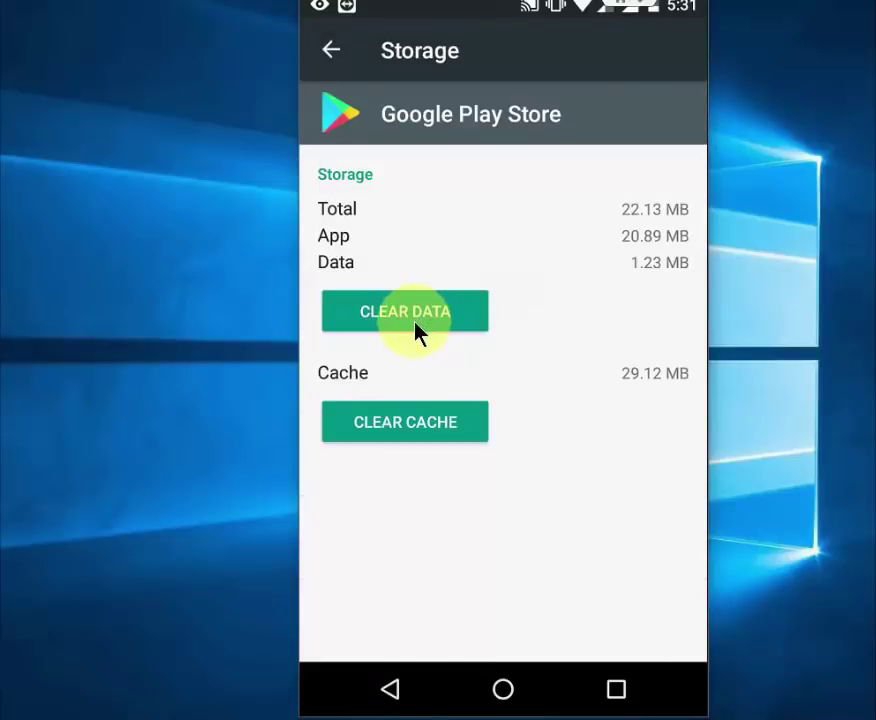
# Bring up the confirmation for deleting Google Play Store's app data and dismiss it without deleting
pyautogui.click(418, 333)
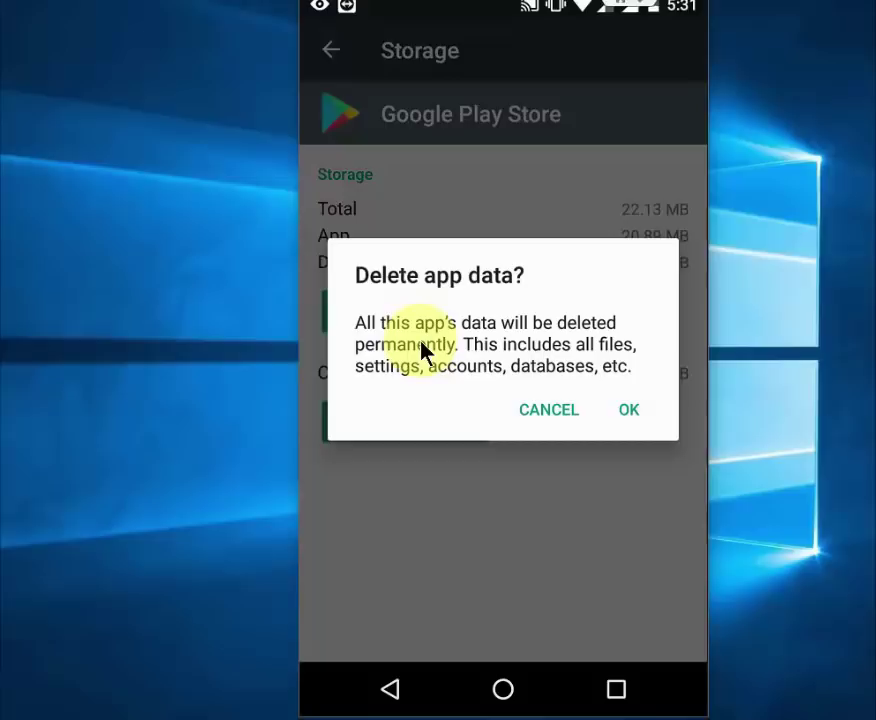
pyautogui.press('Escape')
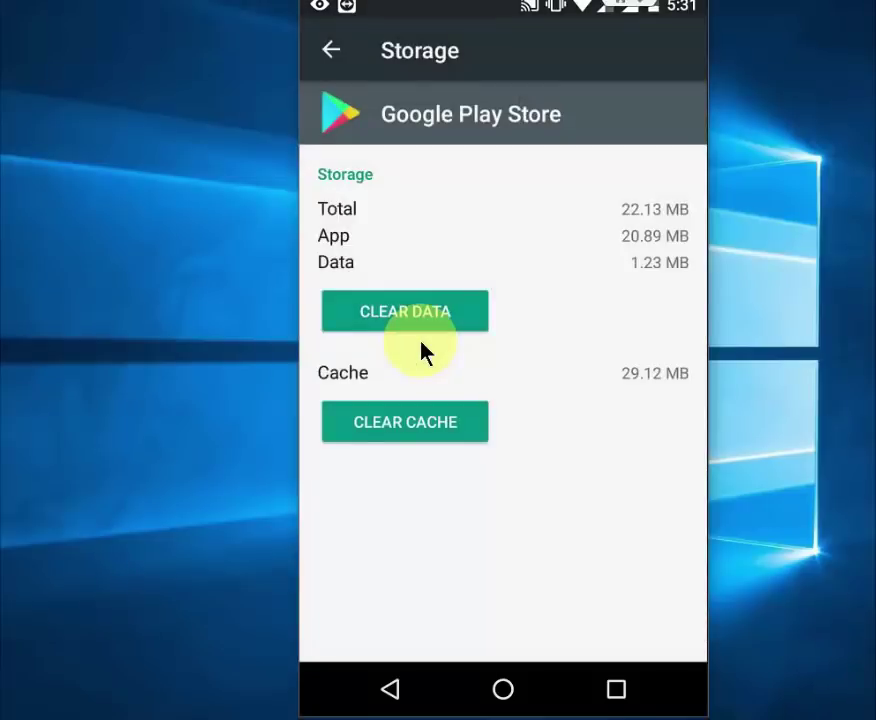
pyautogui.click(421, 341)
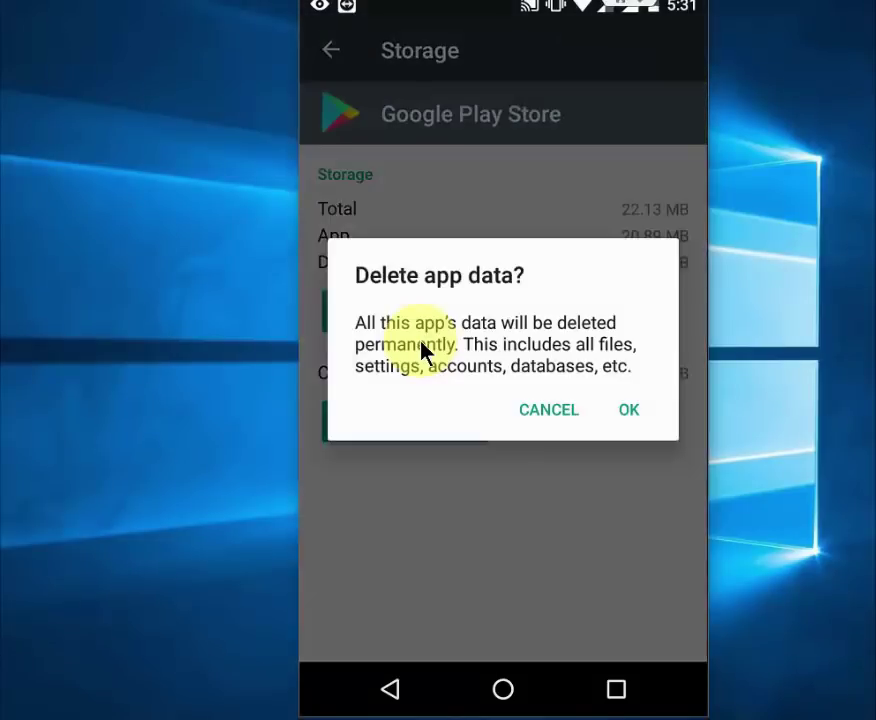
pyautogui.click(604, 528)
# Clear Google Play Store's cache and return to the list of all apps
pyautogui.click(413, 436)
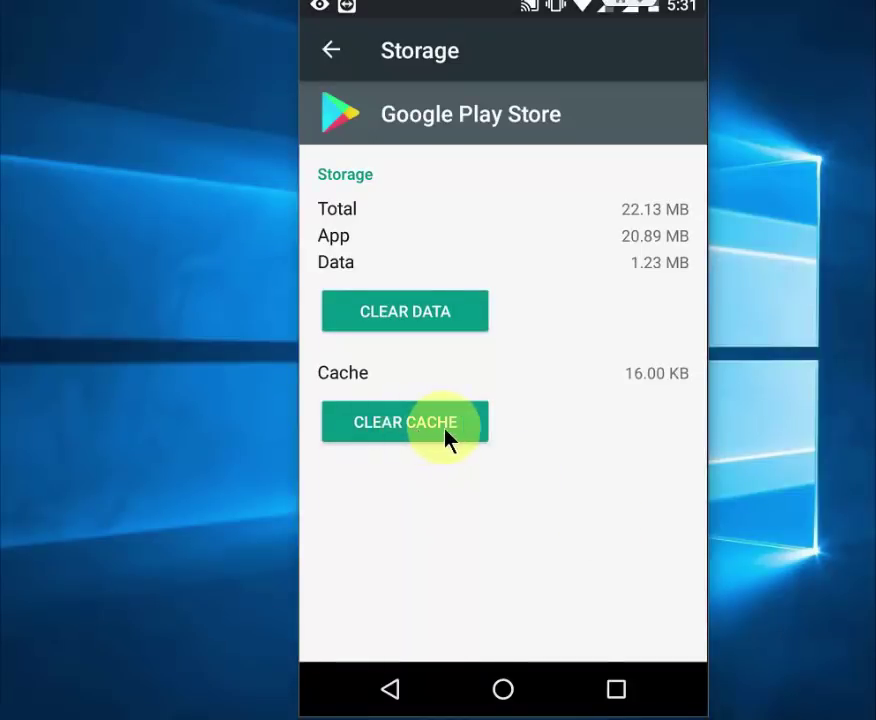
pyautogui.press('Escape')
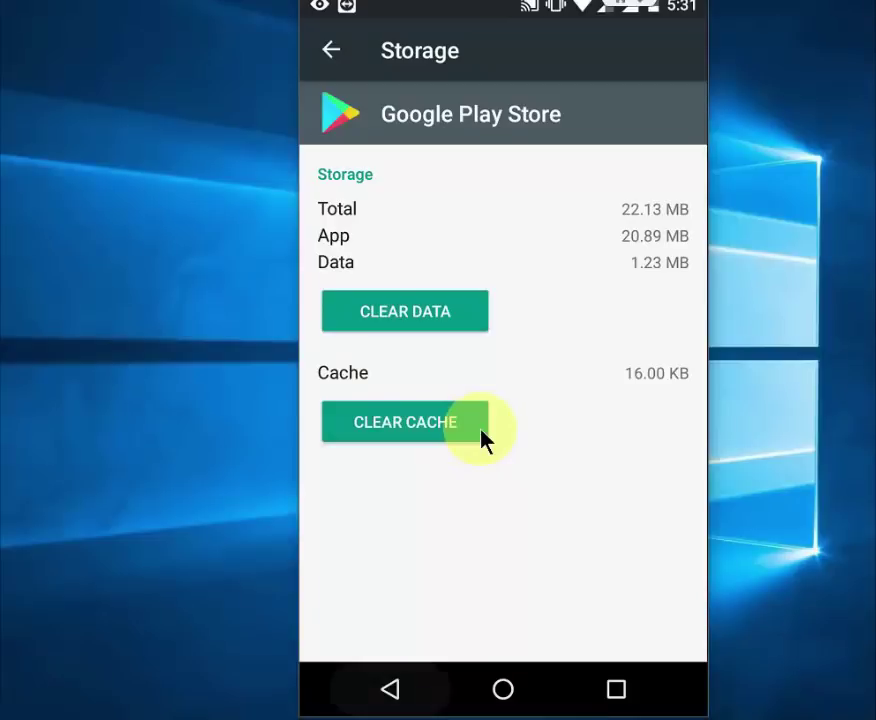
pyautogui.press('Escape')
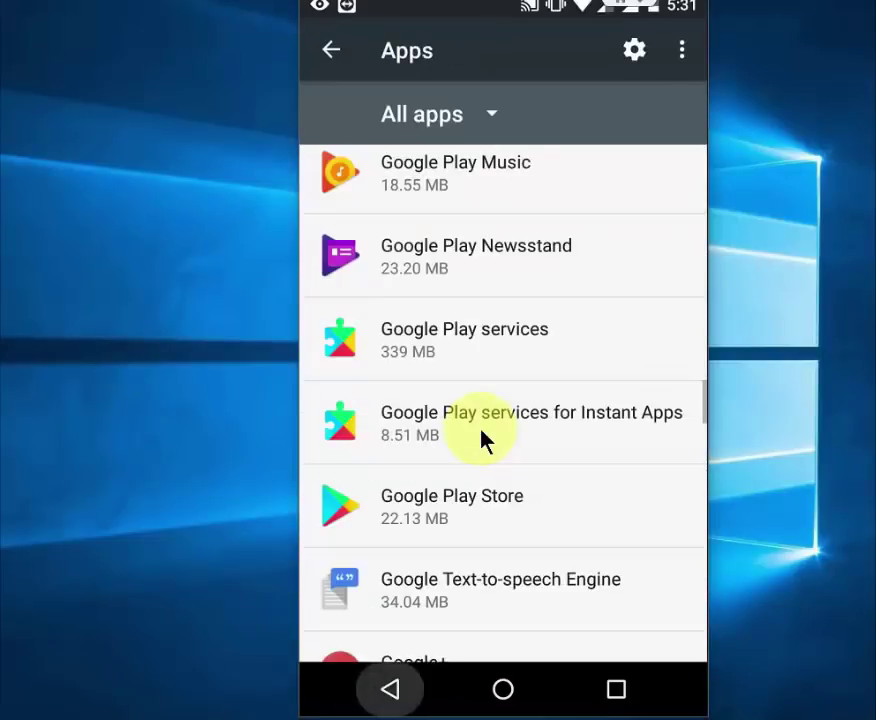
# Leave Settings, launch the Play Store to check its start page, and return to the home screen
pyautogui.press('Escape')
pyautogui.press('Home')
pyautogui.press('Escape')
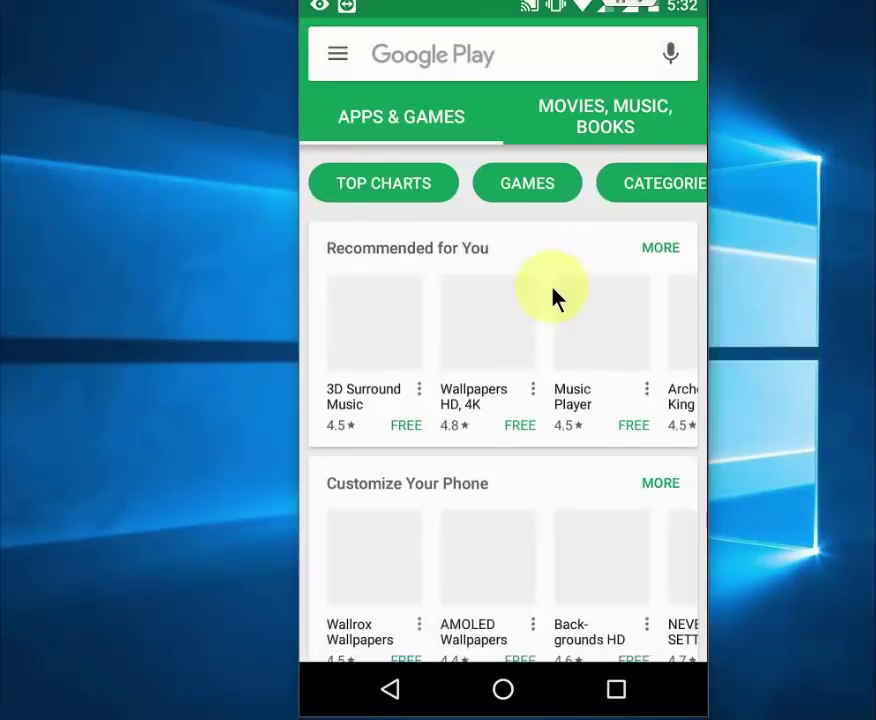
pyautogui.rightClick(557, 298)
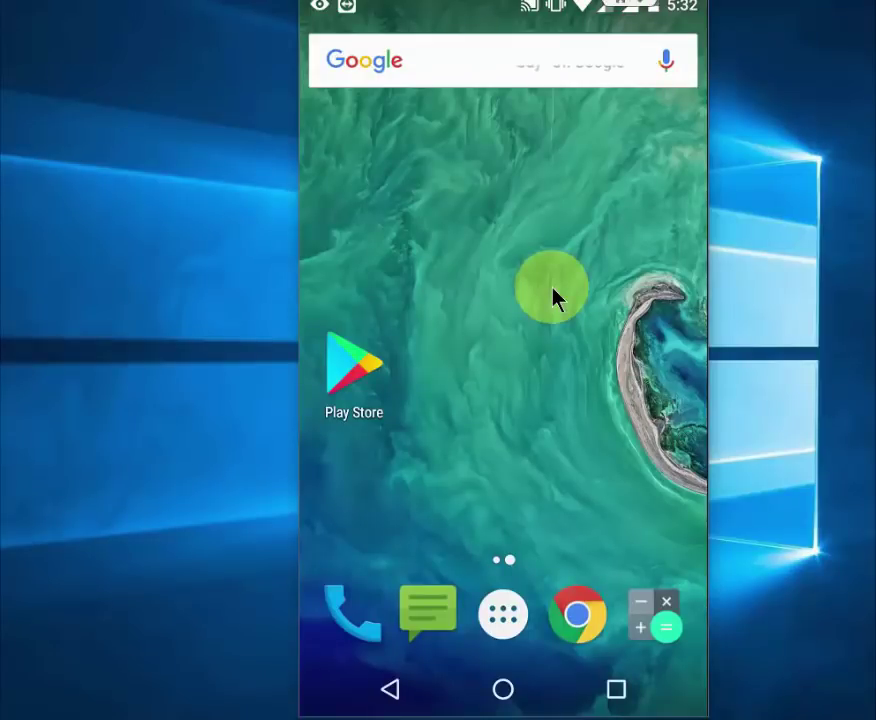
pyautogui.scroll(-1, 557, 298)
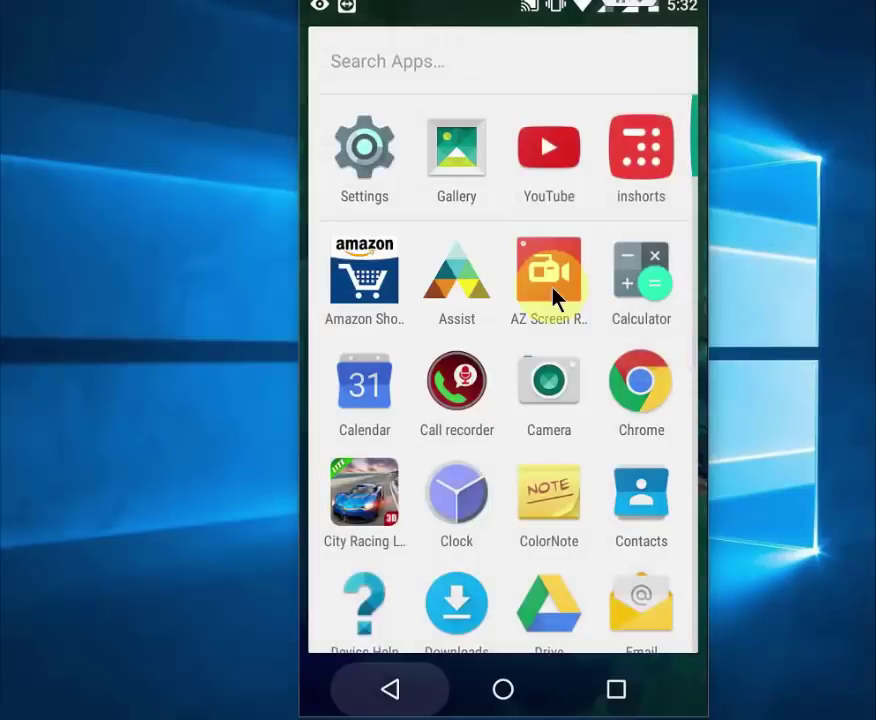
pyautogui.rightClick(557, 298)
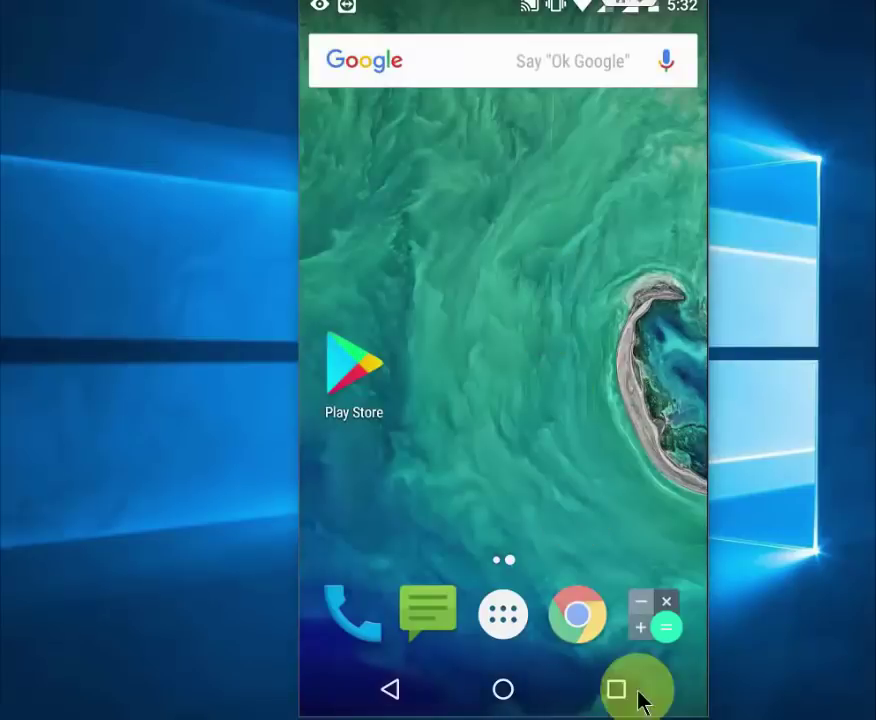
# Switch to Chrome and open the androidapksfree.com result for Google Play Store 8.1.73.S-all in the "goog play store apk" search
pyautogui.moveTo(603, 614); pyautogui.dragTo(620, 292)
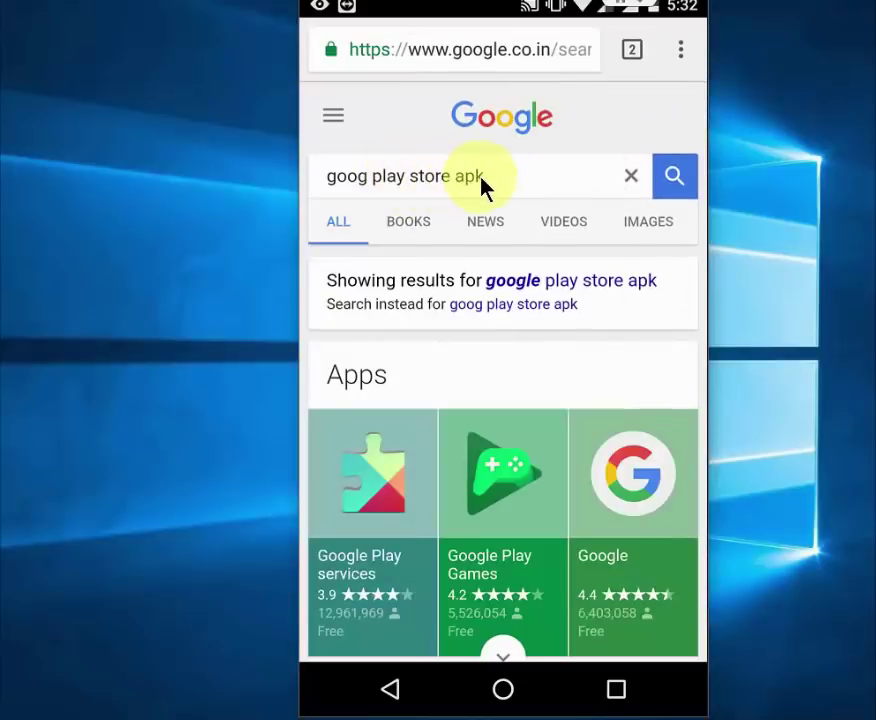
pyautogui.scroll(-3, 482, 186)
pyautogui.scroll(1, 482, 186)
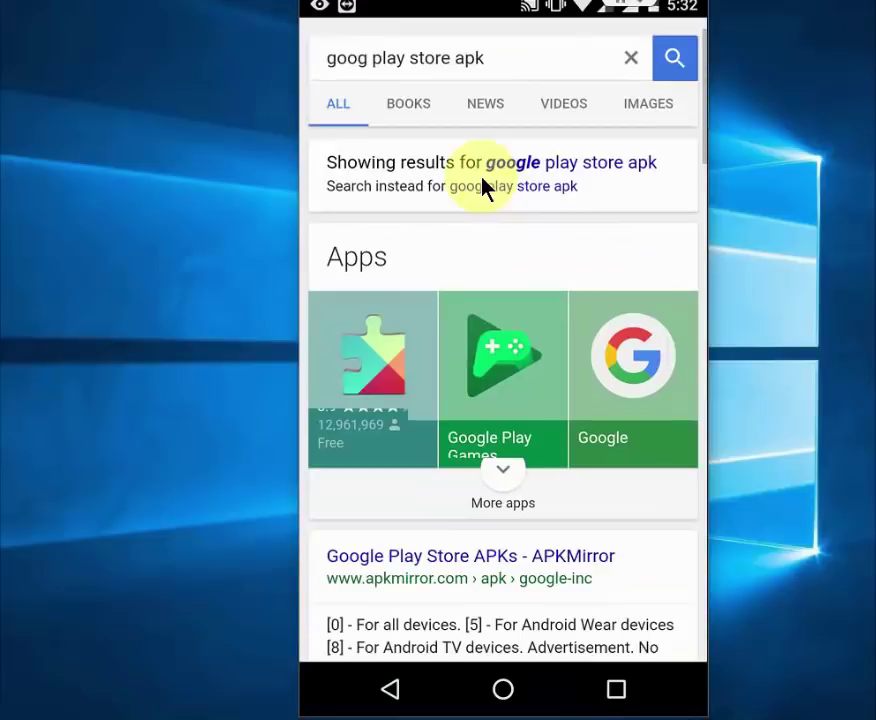
pyautogui.scroll(-4, 482, 186)
pyautogui.scroll(-1, 514, 293)
pyautogui.scroll(-3, 500, 434)
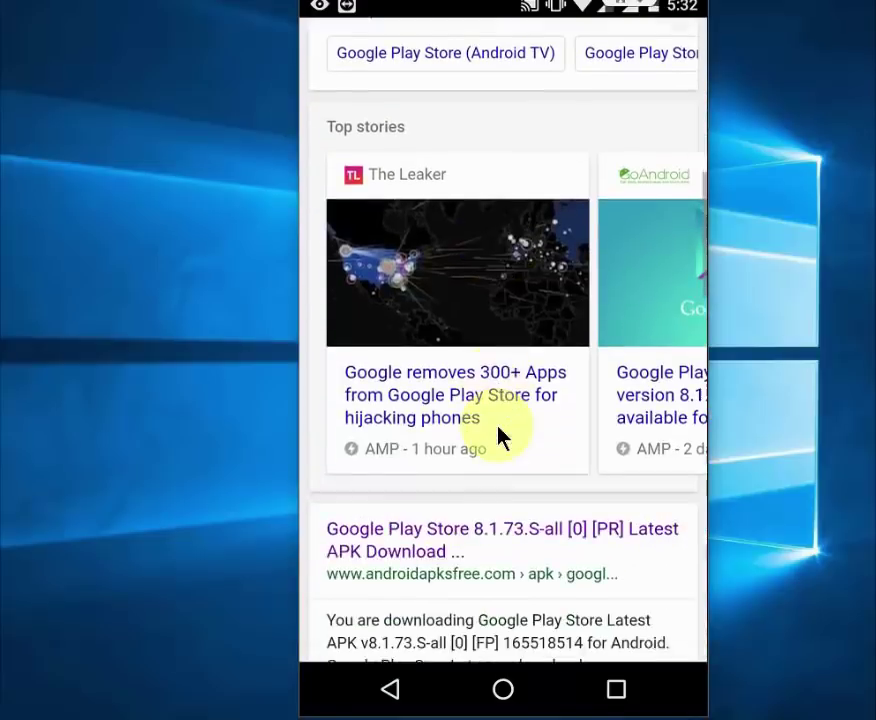
pyautogui.scroll(-1, 461, 581)
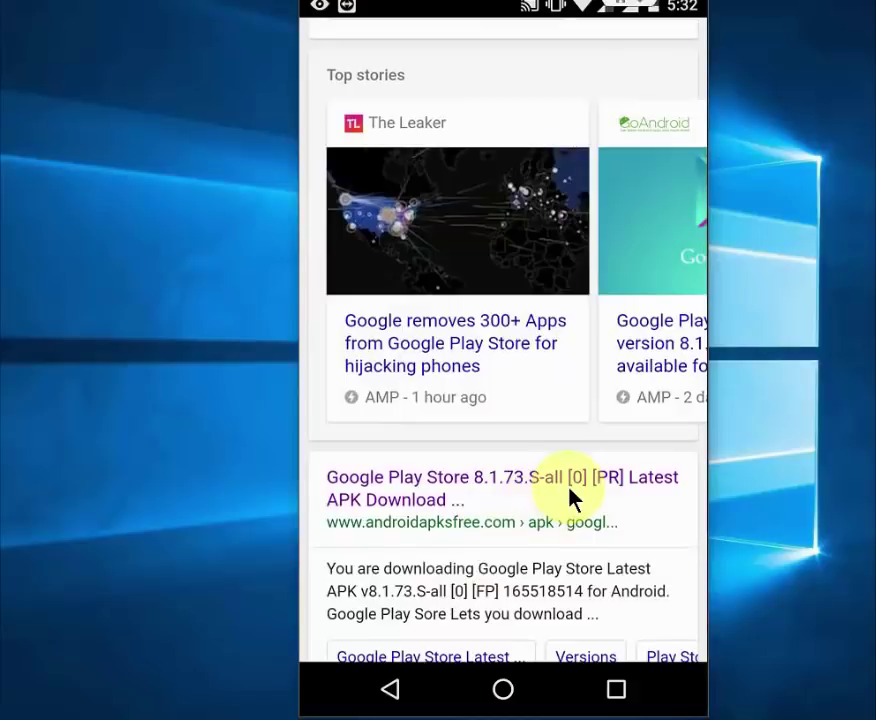
pyautogui.scroll(1, 572, 497)
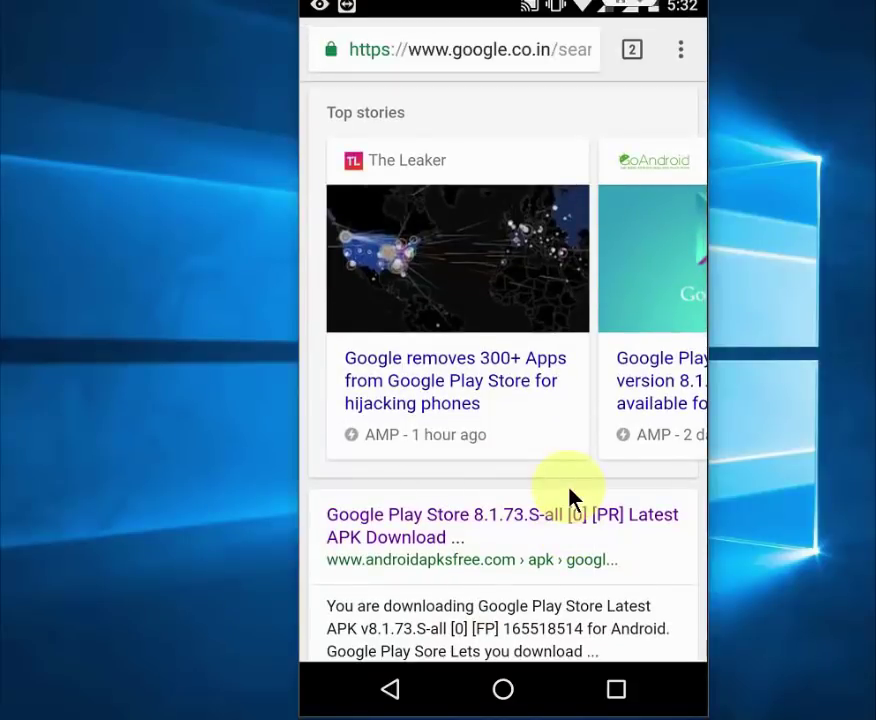
pyautogui.click(572, 497)
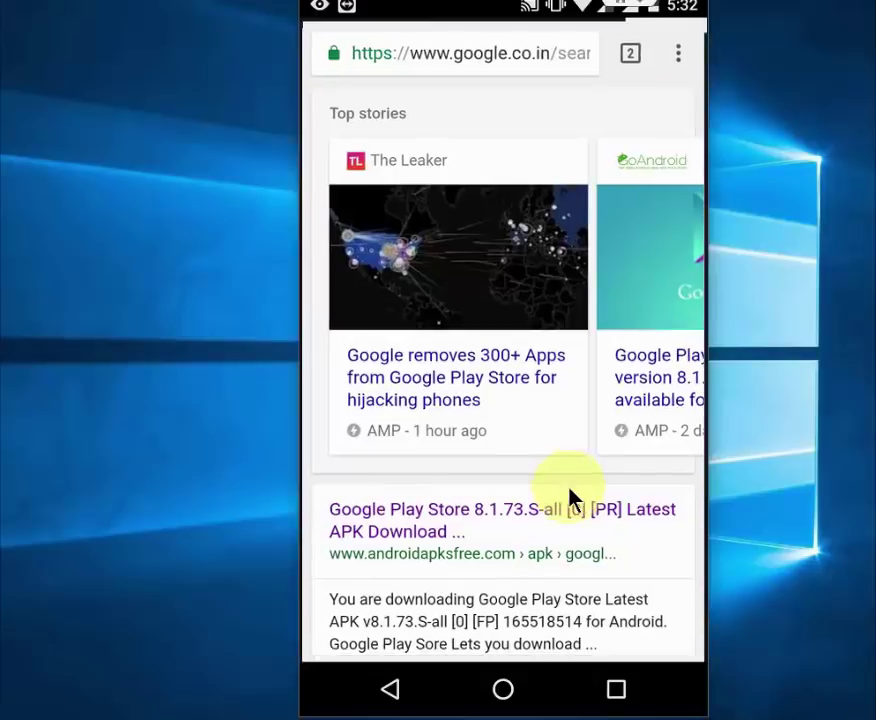